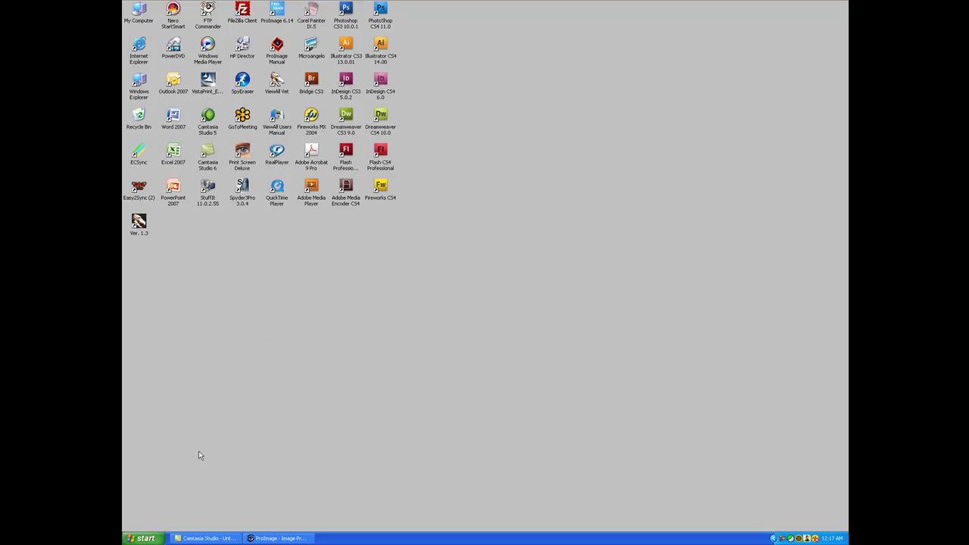
Open two Windows Explorer windows from the Start Menu folder and arrange them side by side
right_click(144, 538)
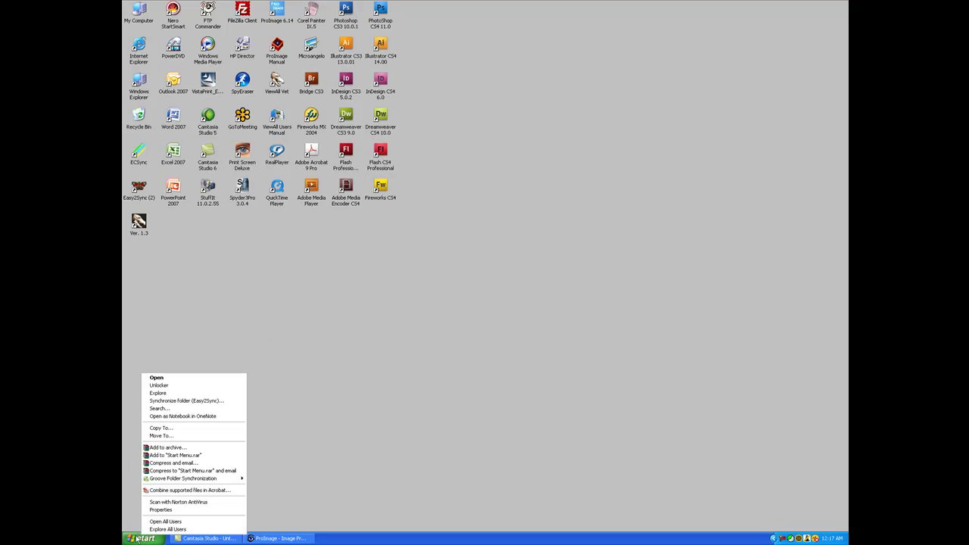
click(161, 392)
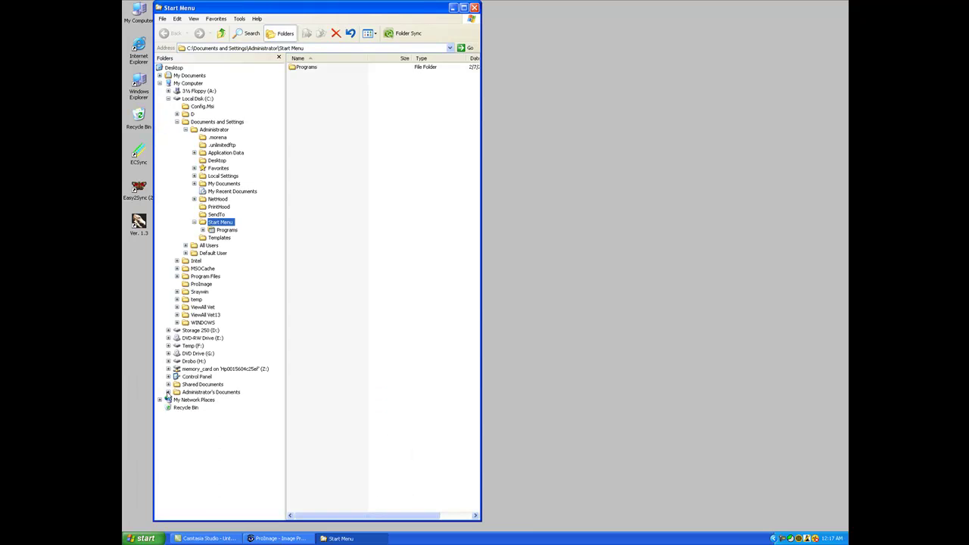
drag(366, 10, 722, 17)
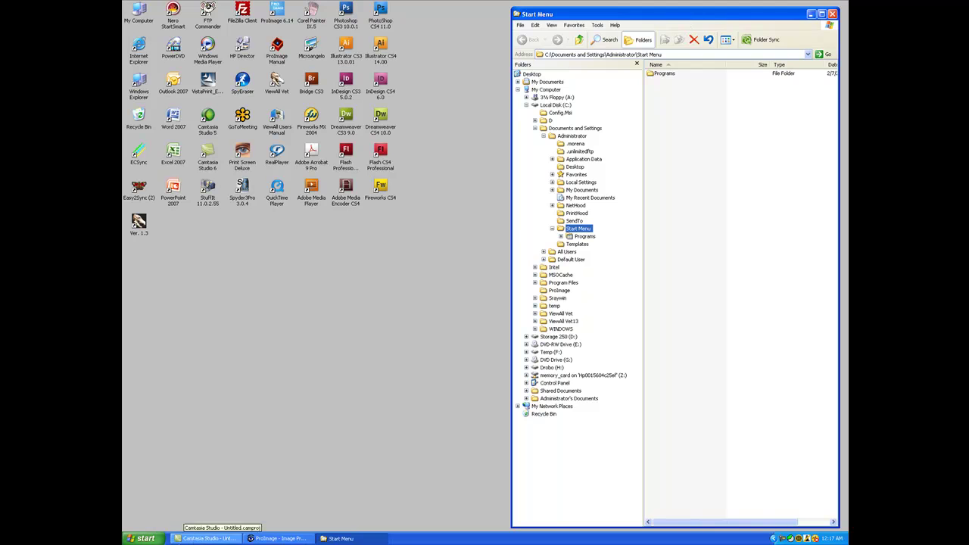
right_click(144, 538)
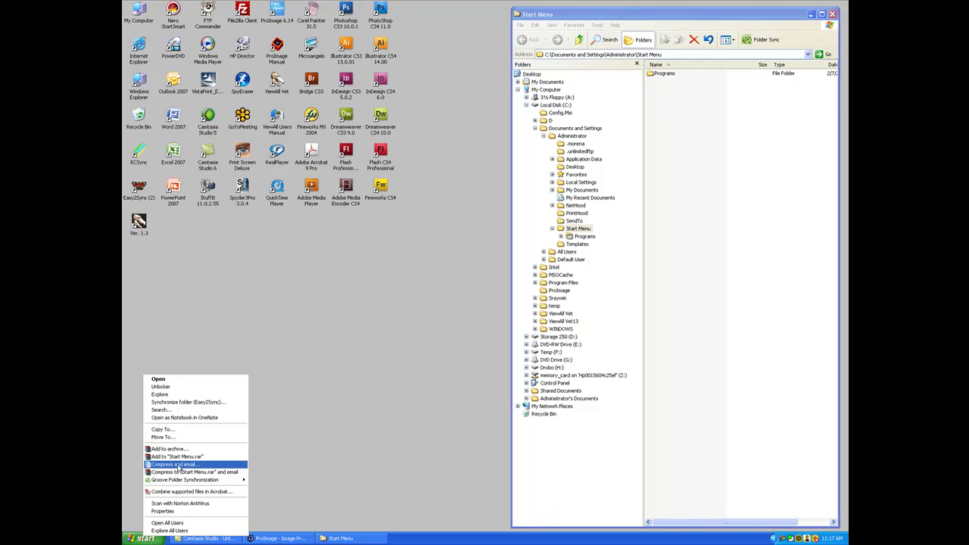
click(160, 394)
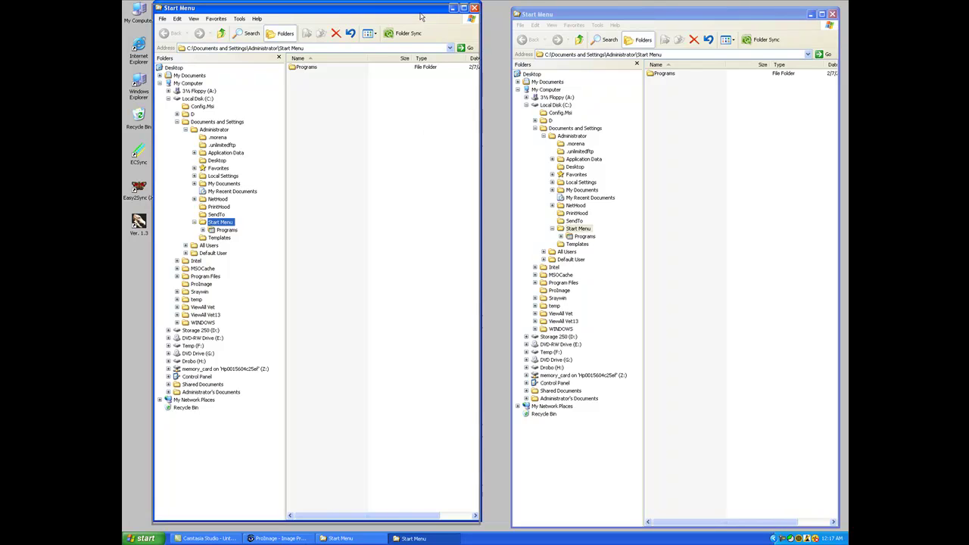
drag(421, 16, 423, 25)
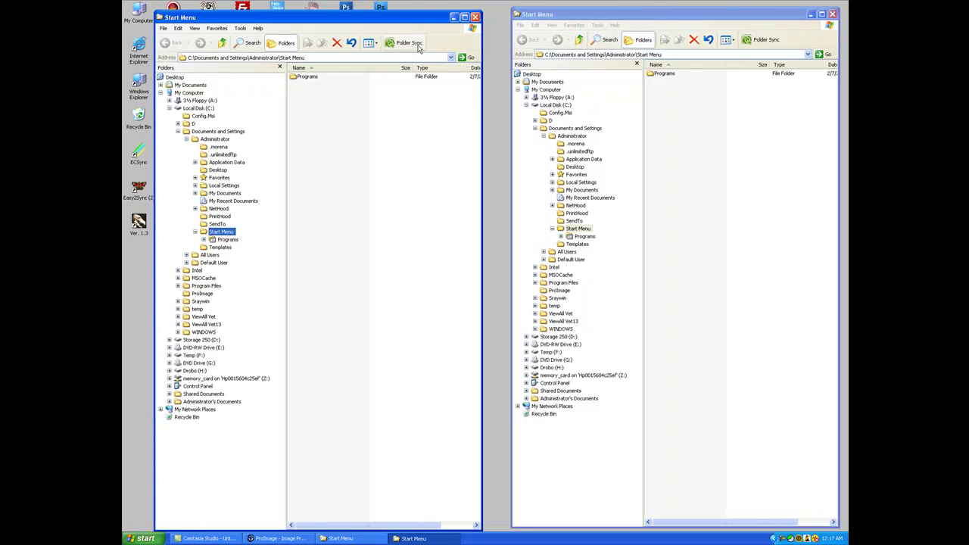
Browse one Explorer window to the ProImage data folder at C:\Program Files\ProImage\data
click(531, 105)
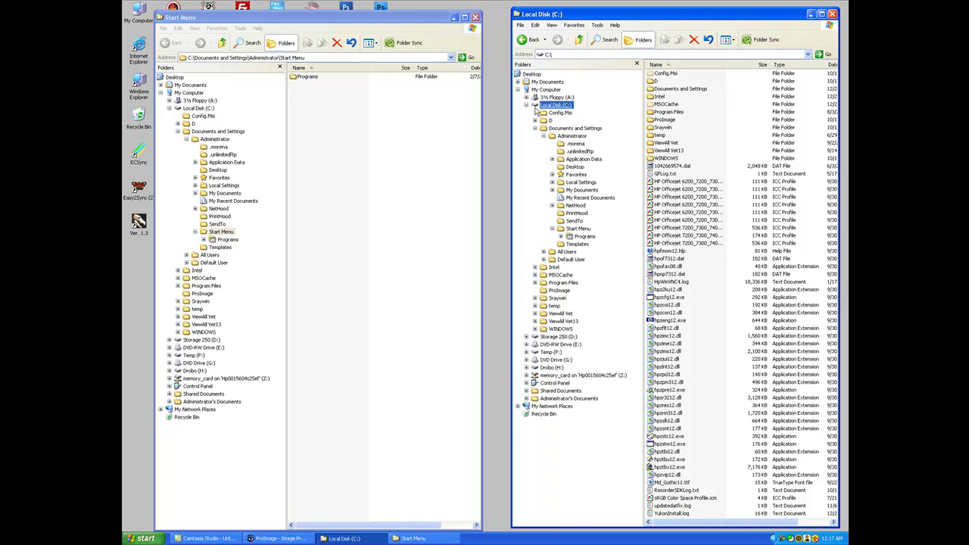
click(534, 128)
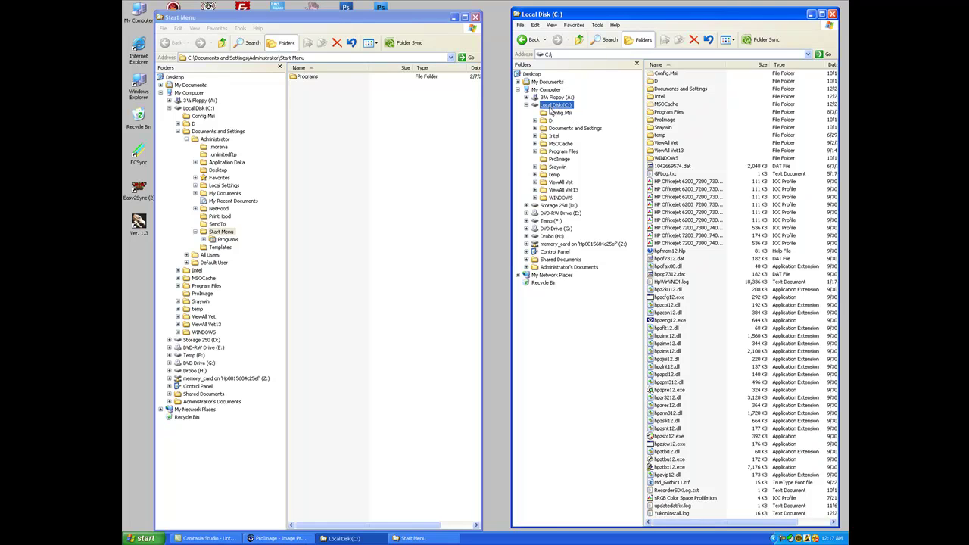
click(535, 151)
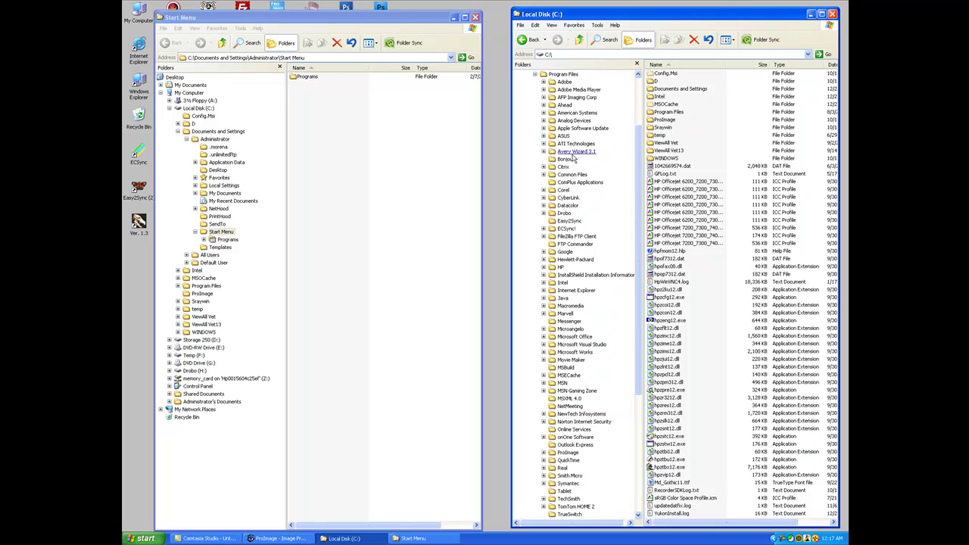
drag(639, 151, 633, 213)
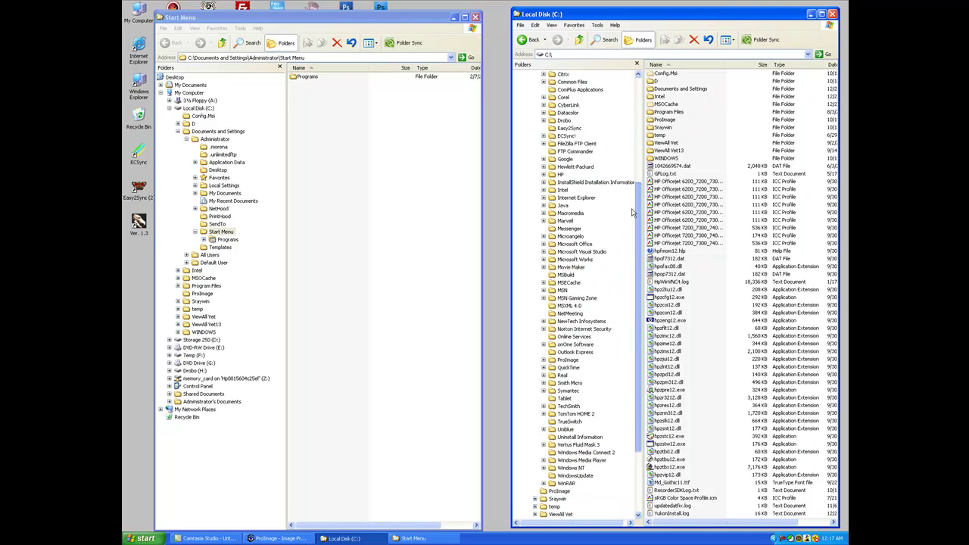
click(557, 365)
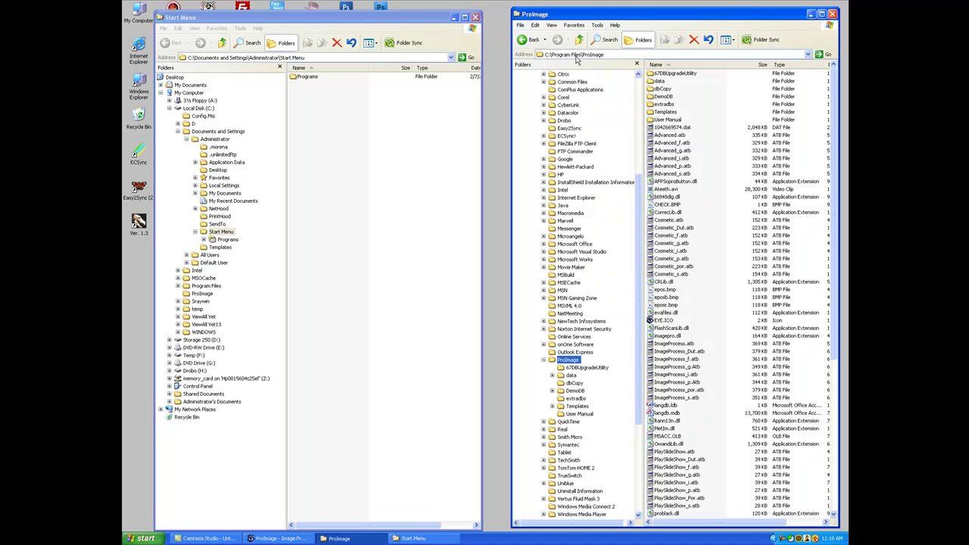
click(561, 378)
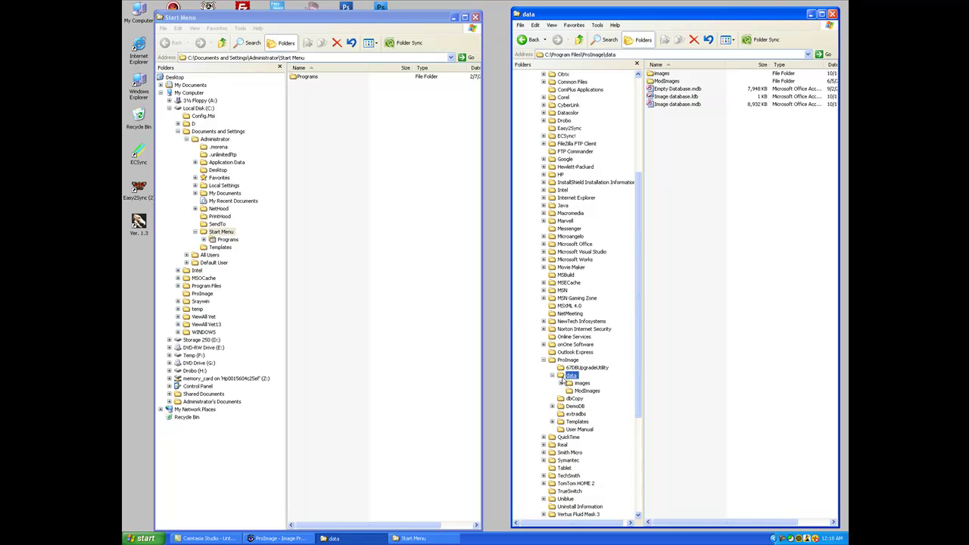
Create a folder named "ProImage Data Backup" on the Drobo (H:) drive in the other Explorer window and open it
click(178, 132)
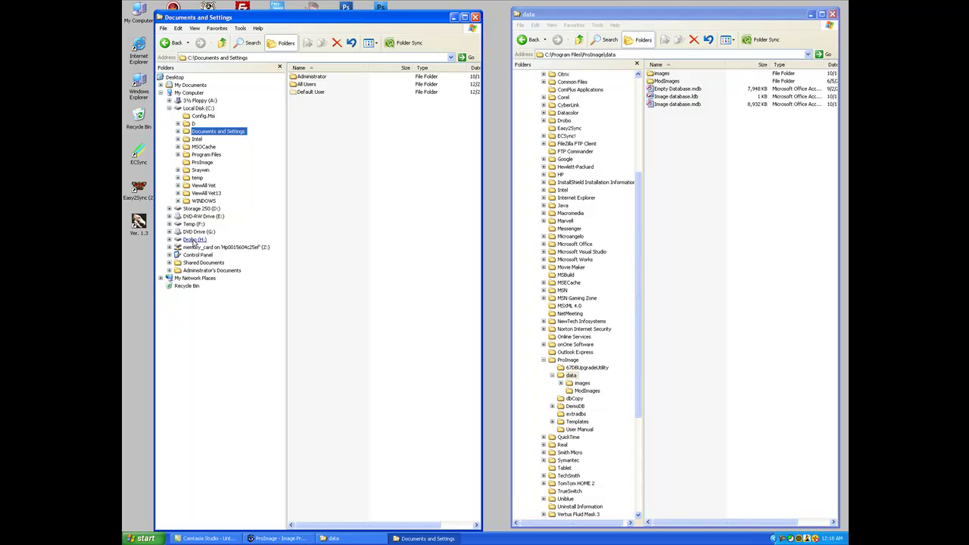
double_click(182, 240)
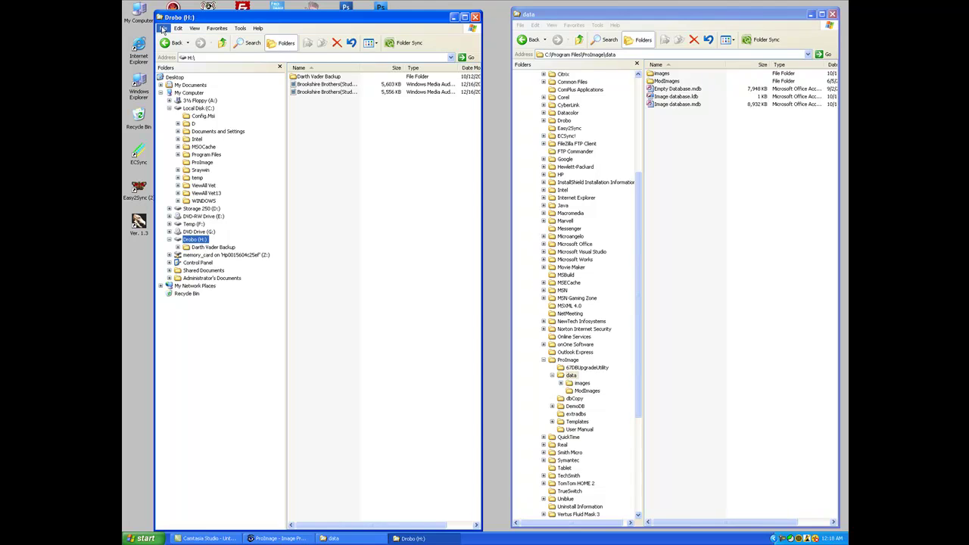
click(163, 28)
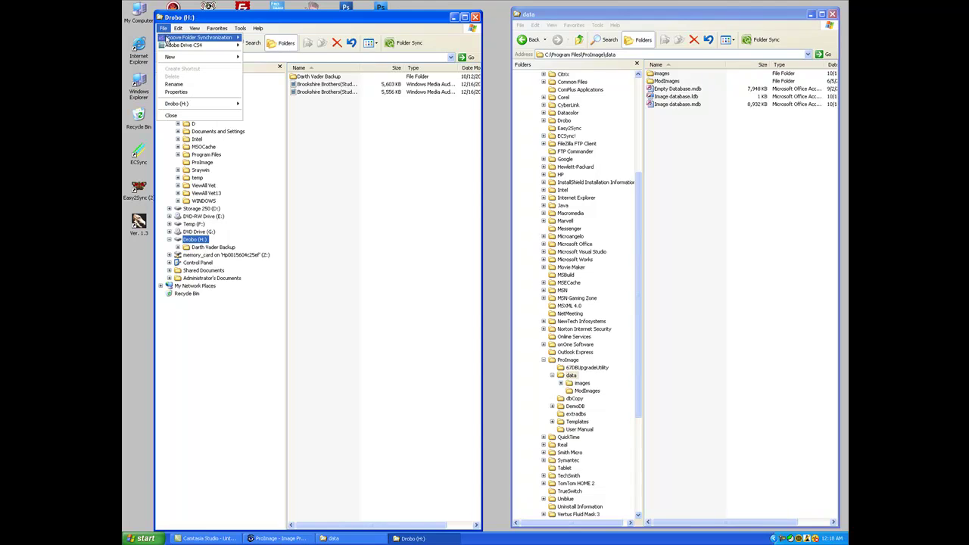
mouse_move(182, 57)
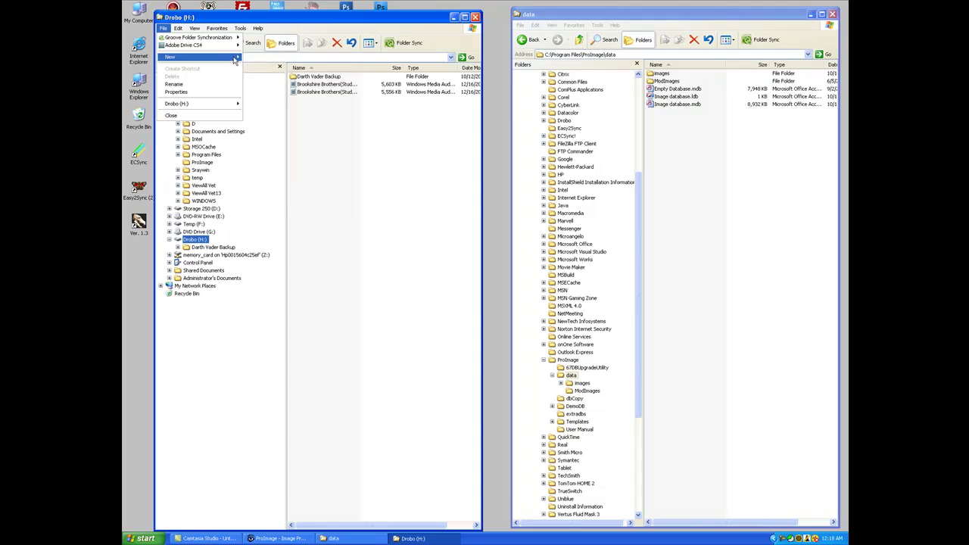
click(250, 58)
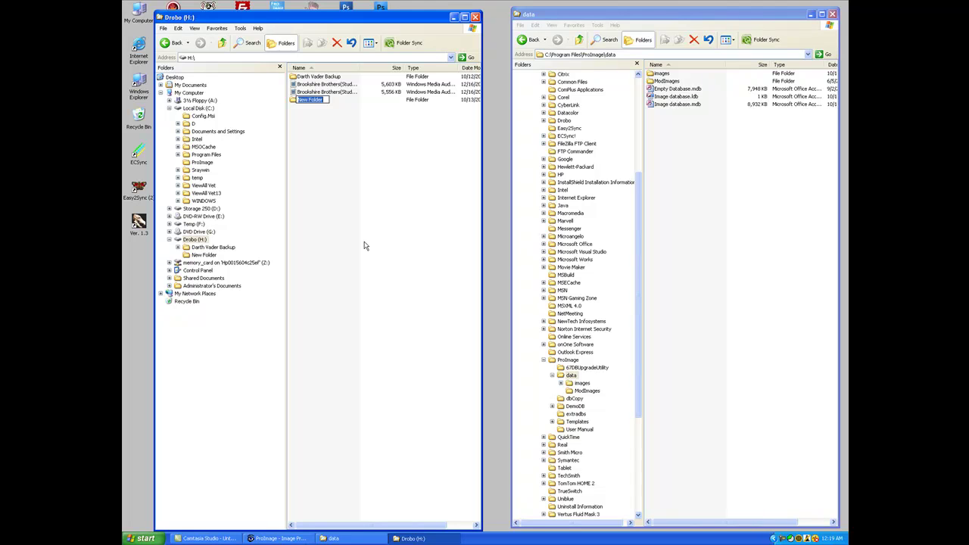
text(ProImage Data Backup)
click(294, 103)
double_click(293, 103)
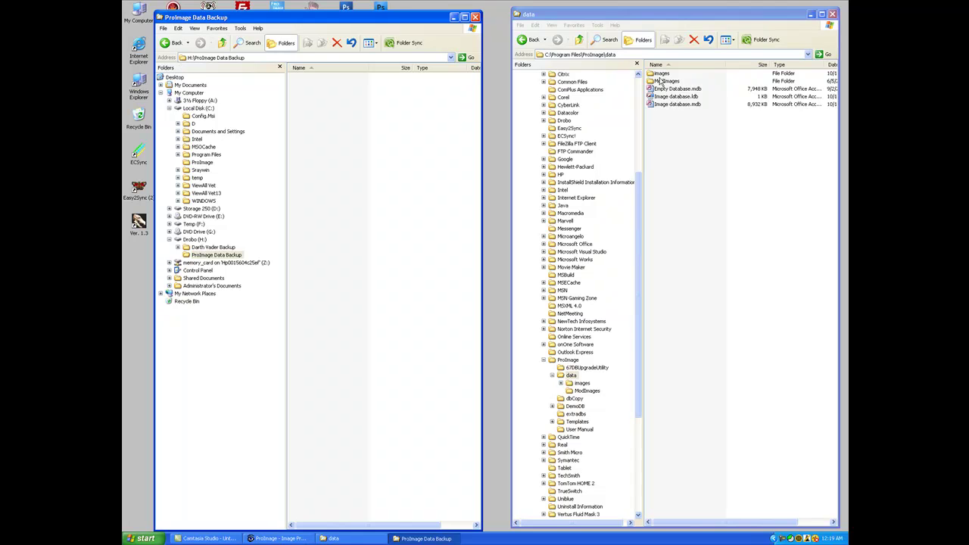
Copy the ProImage data folder from C:\Program Files\ProImage into H:\ProImage Data Backup
click(562, 378)
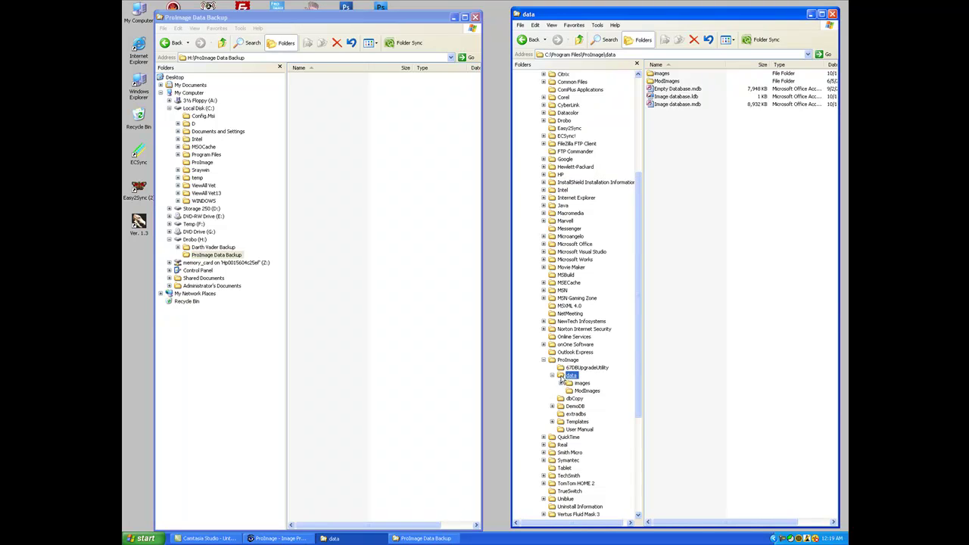
click(535, 25)
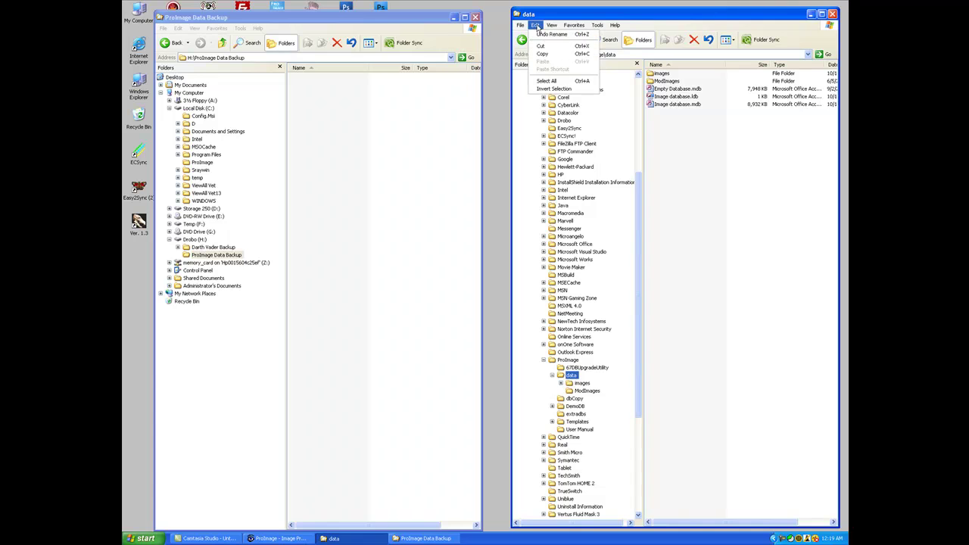
click(542, 54)
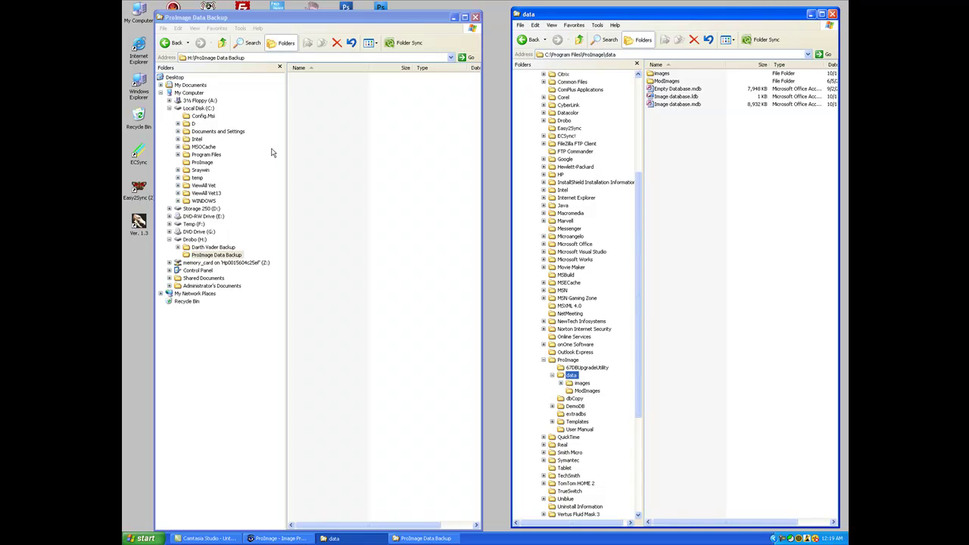
click(237, 19)
click(178, 28)
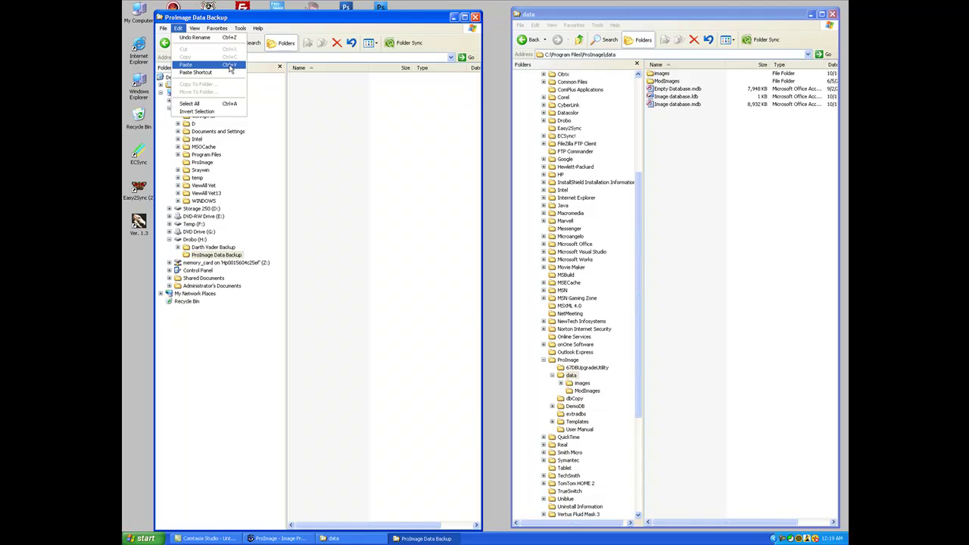
click(189, 67)
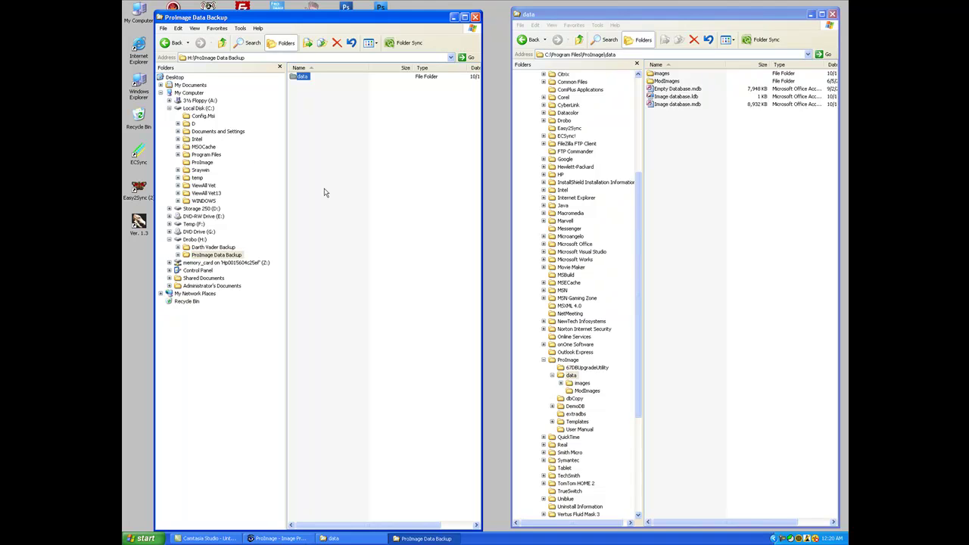
Check the contents of the copied data folder in ProImage Data Backup and close both Explorer windows
click(177, 256)
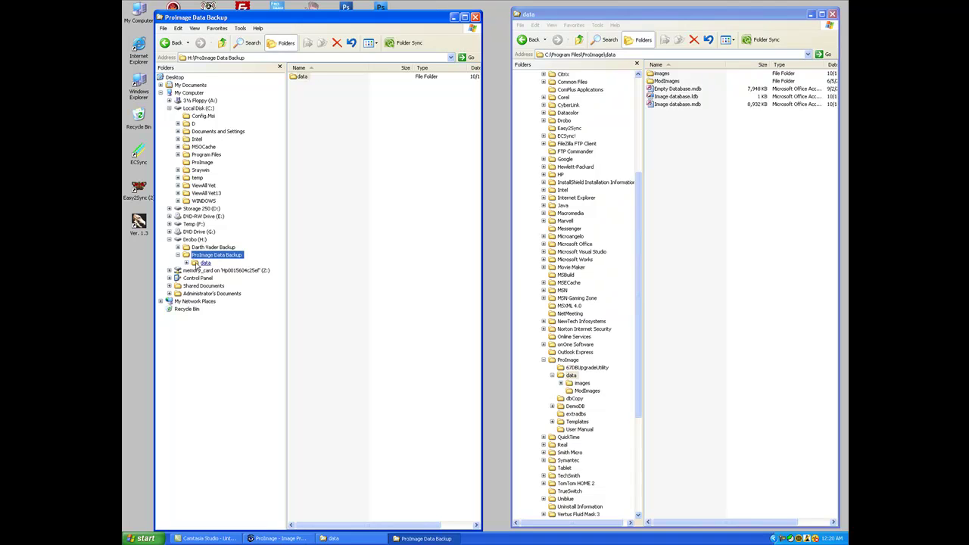
click(203, 263)
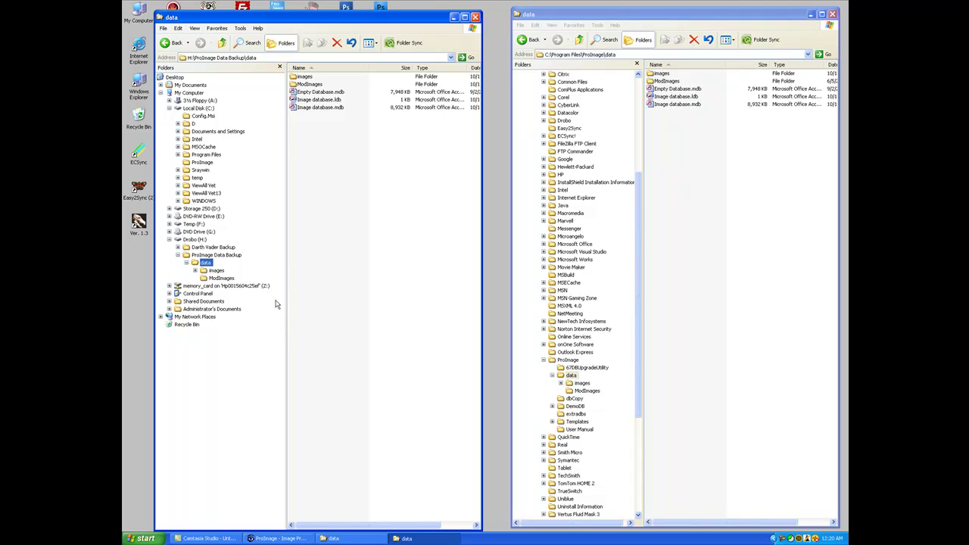
click(476, 17)
click(832, 13)
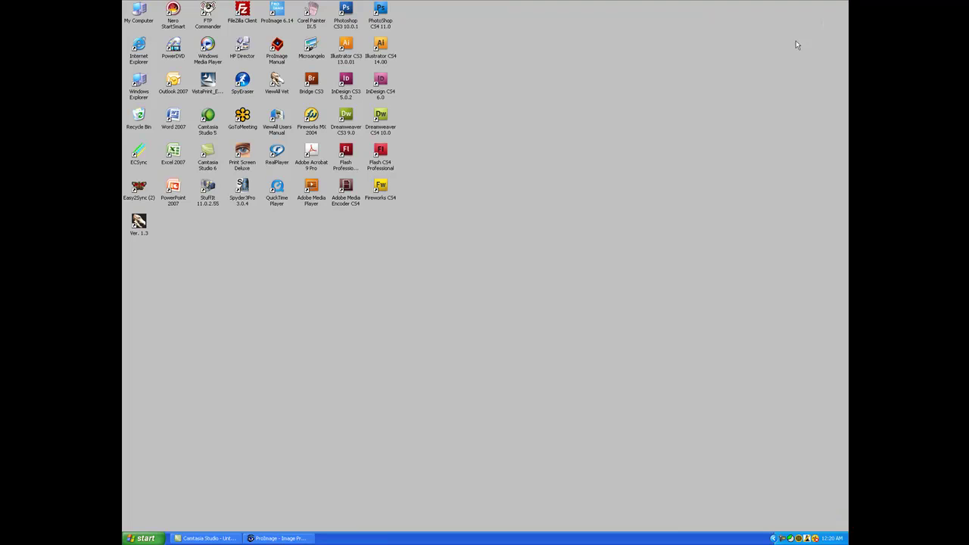
Switch to ProImage and open the Database Connection dialog, moving it toward the middle of the workspace
click(265, 538)
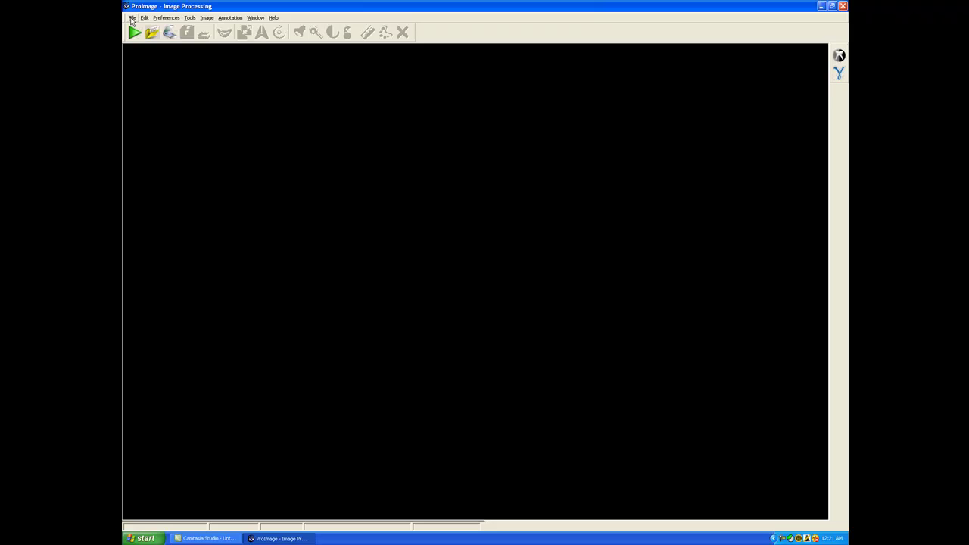
click(132, 19)
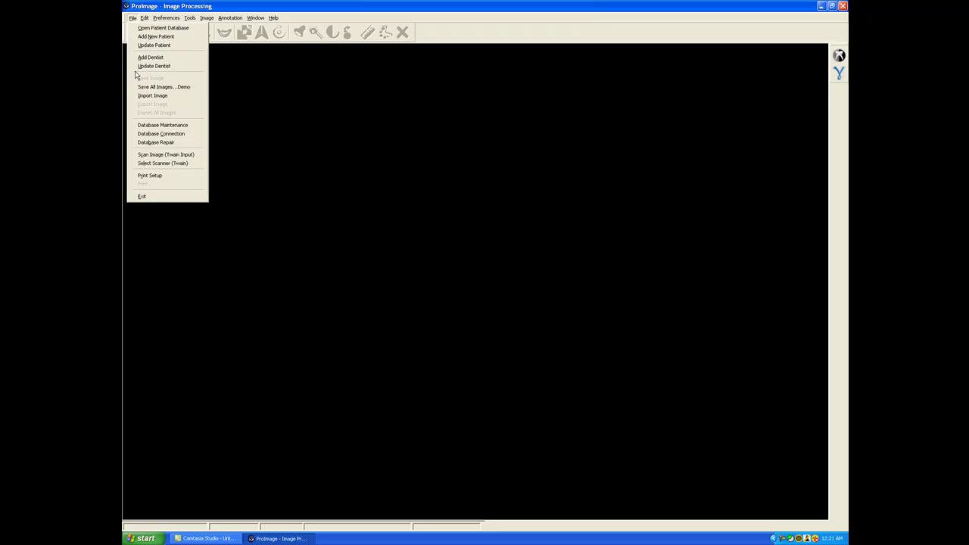
click(153, 137)
drag(238, 45, 412, 162)
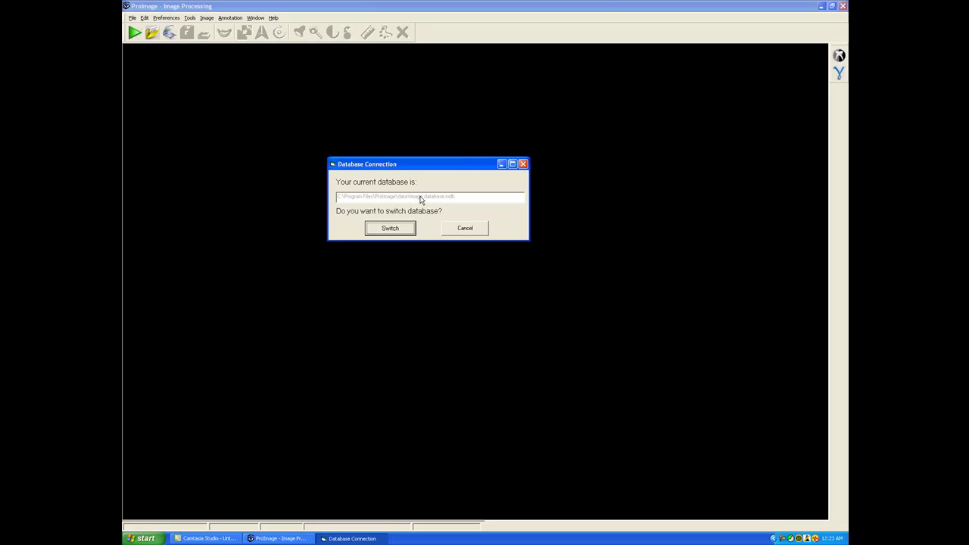
Switch the database connection to Image database.mdb in H:\ProImage Data Backup\data
click(390, 228)
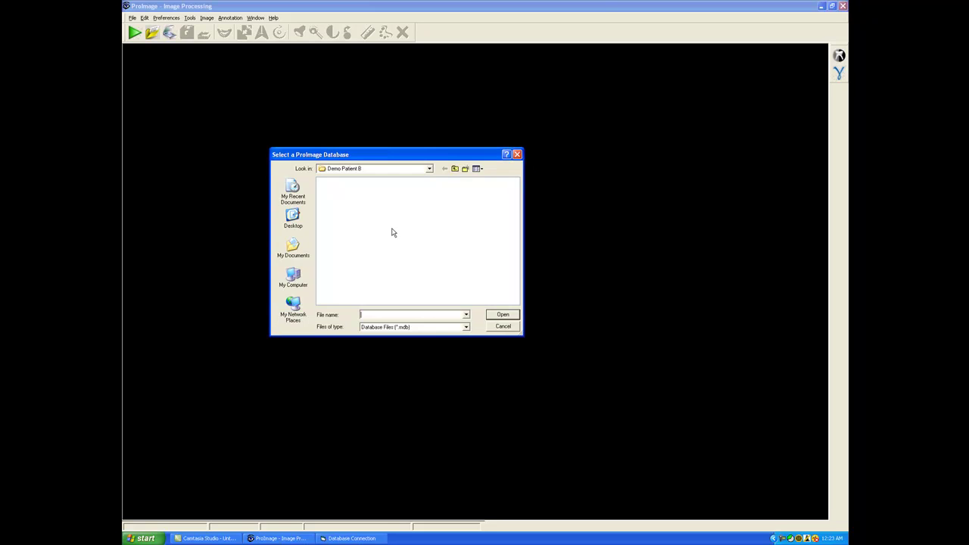
click(429, 170)
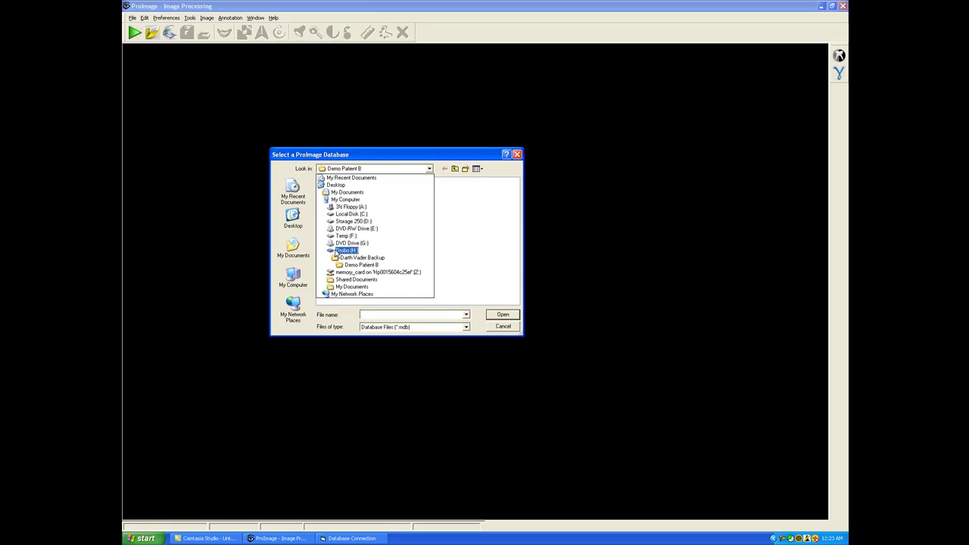
click(338, 251)
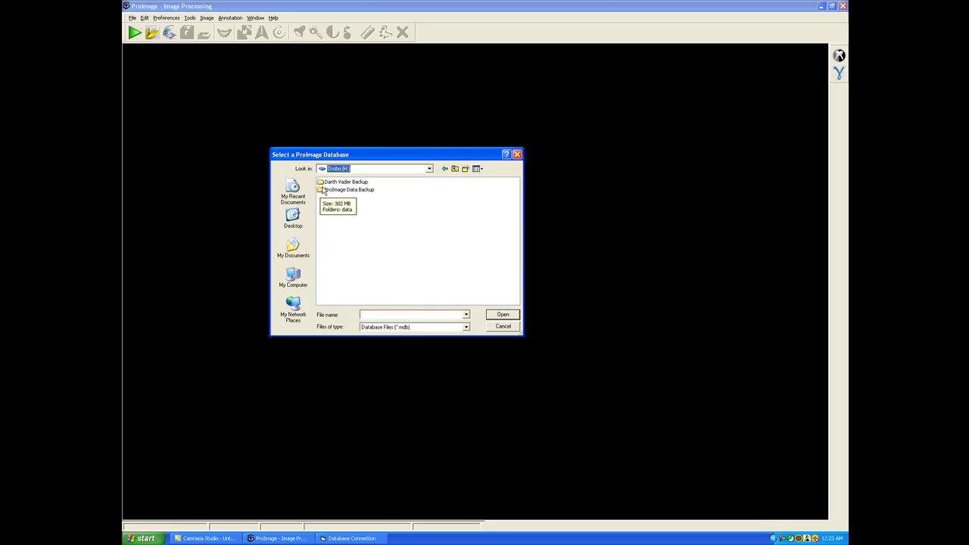
click(321, 190)
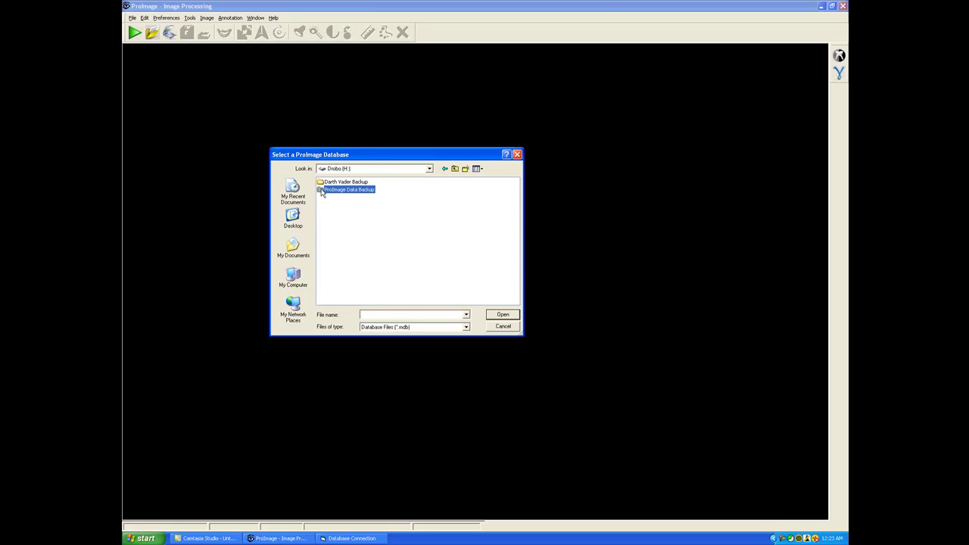
double_click(322, 191)
click(321, 186)
double_click(321, 186)
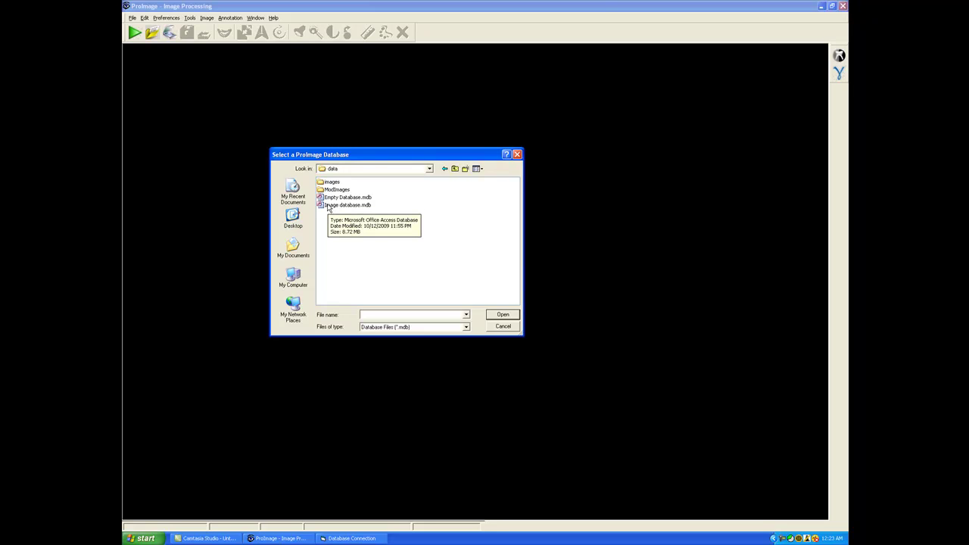
click(327, 206)
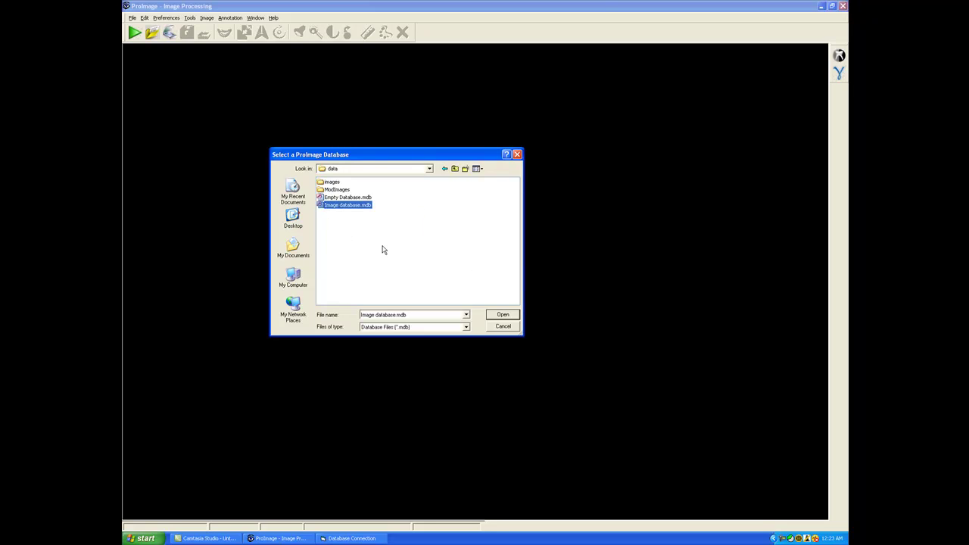
click(496, 315)
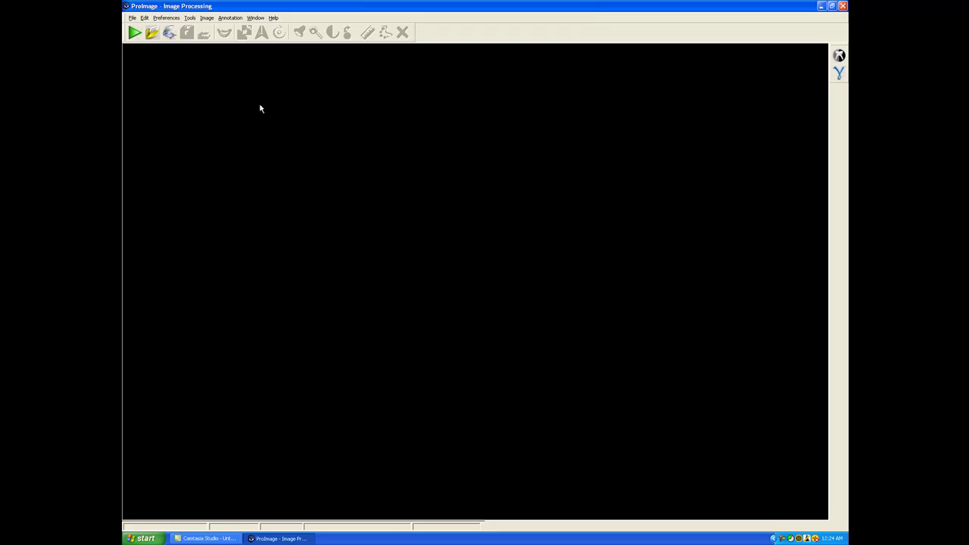
Review the current database path in the Database Connection dialog and cancel without switching
click(132, 18)
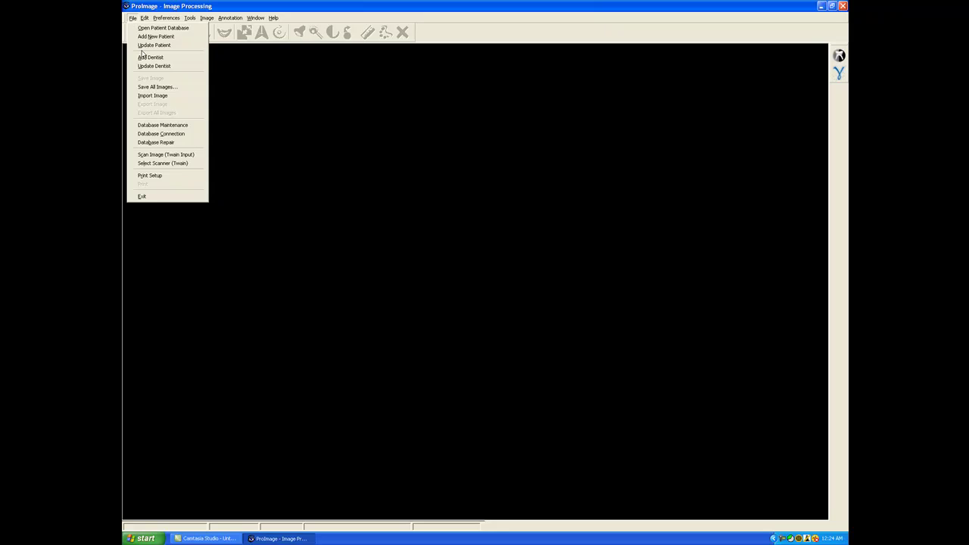
click(171, 137)
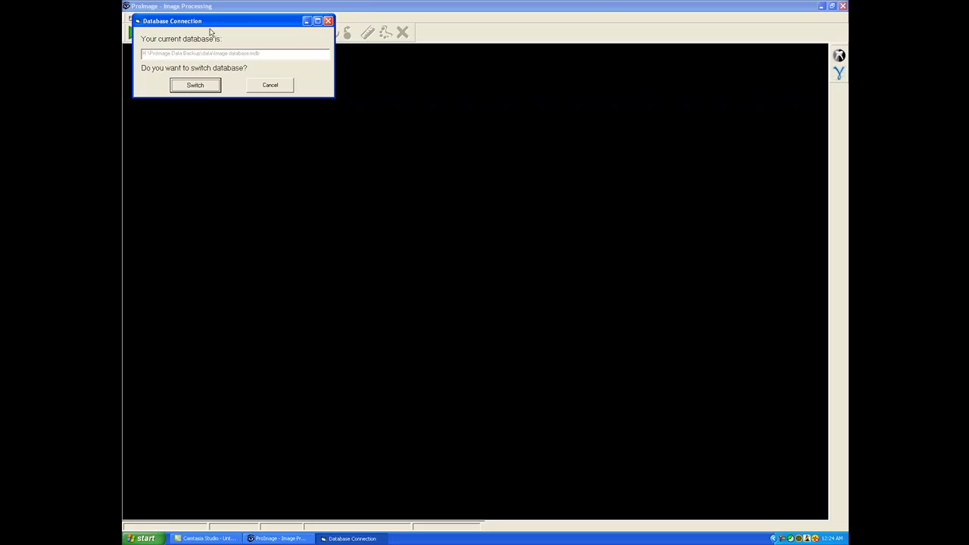
drag(211, 22, 401, 178)
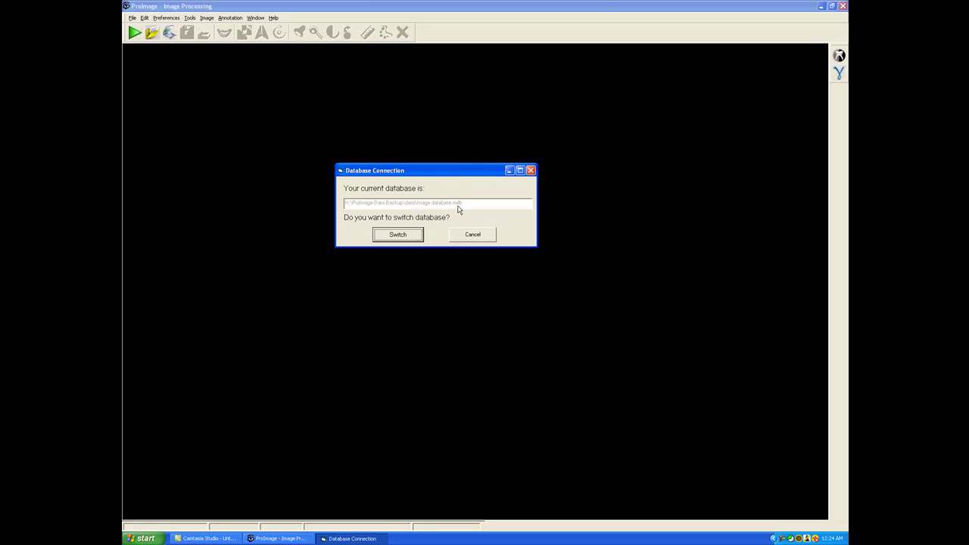
click(471, 235)
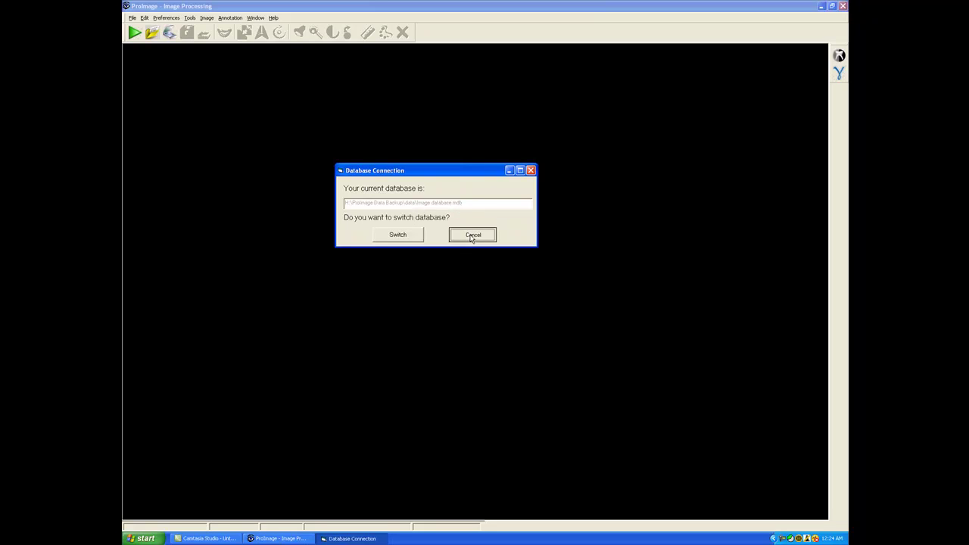